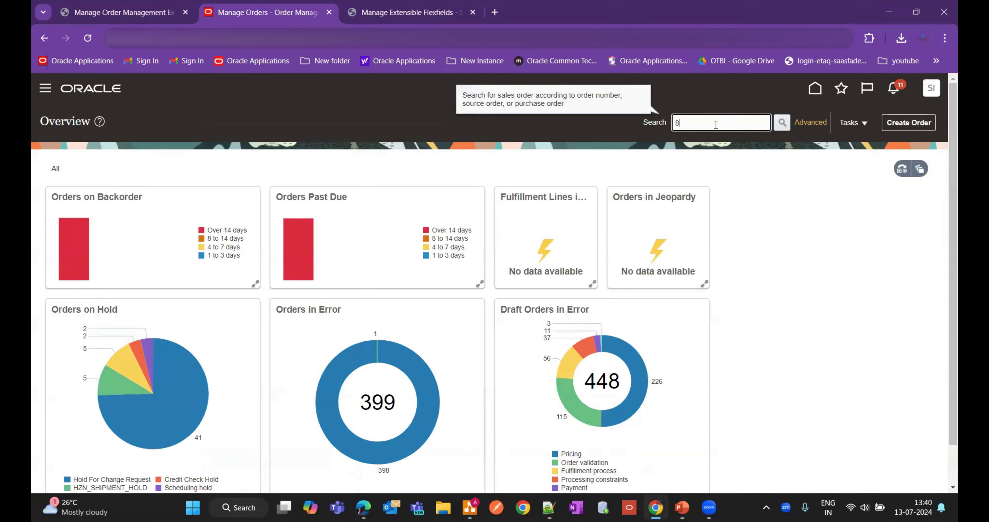
Search for the existing sales order for item XX SO Item and copy it into a new draft order.
key(Return)
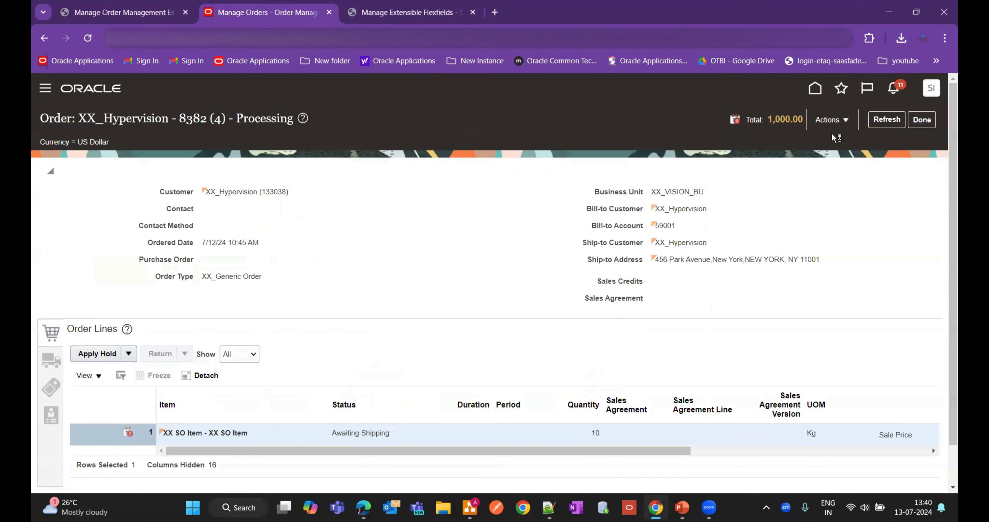
click(845, 124)
click(755, 177)
click(576, 390)
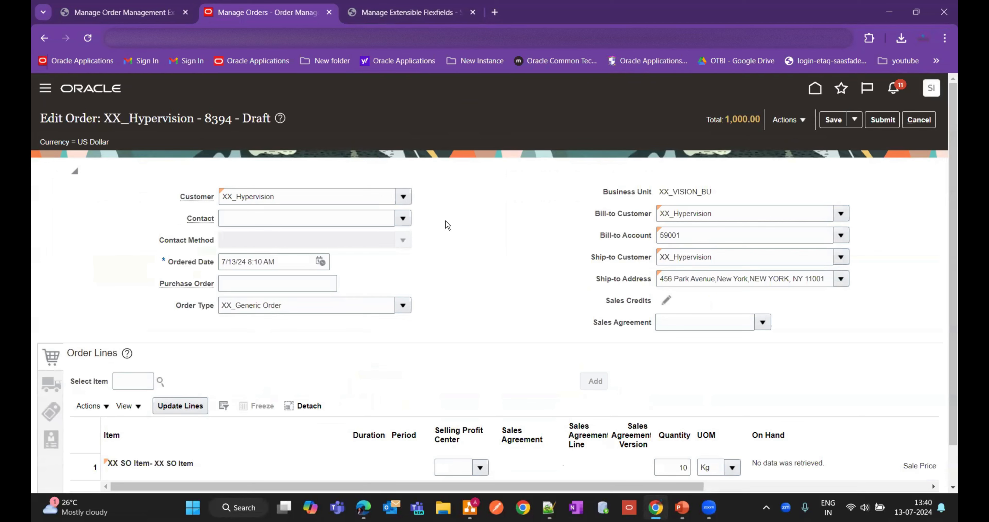
Try to submit the draft order with the CancelLine attribute left blank in line 1's additional information.
scroll(601, 360, down, 2)
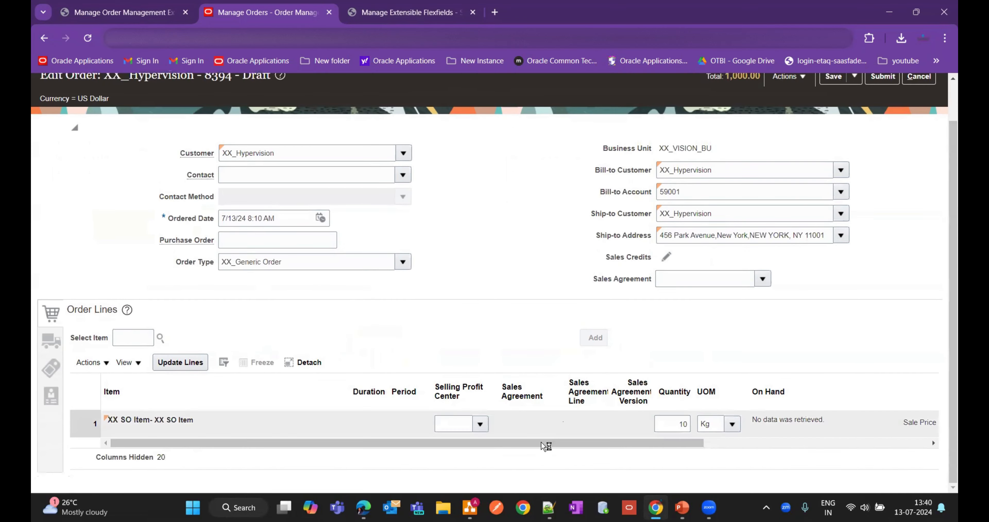
drag(545, 445, 770, 447)
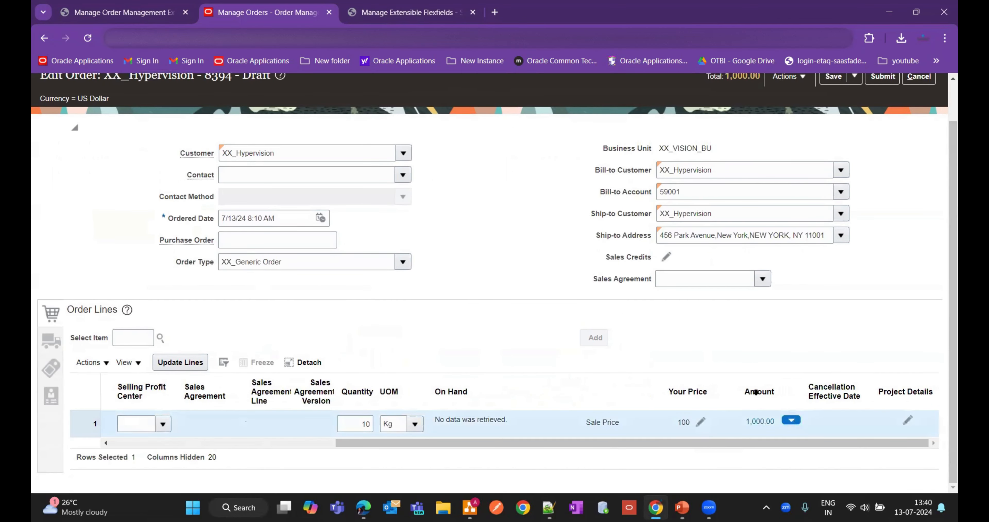
click(791, 421)
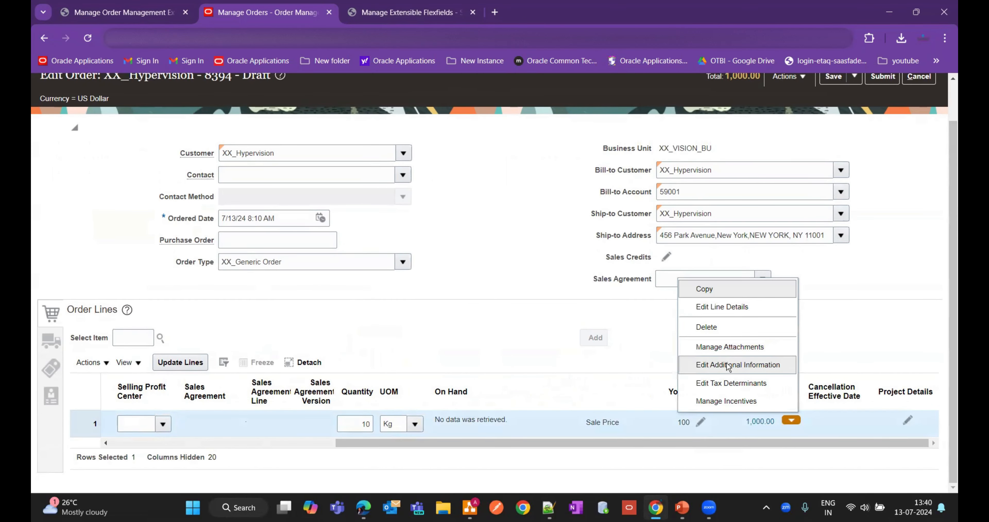
click(740, 366)
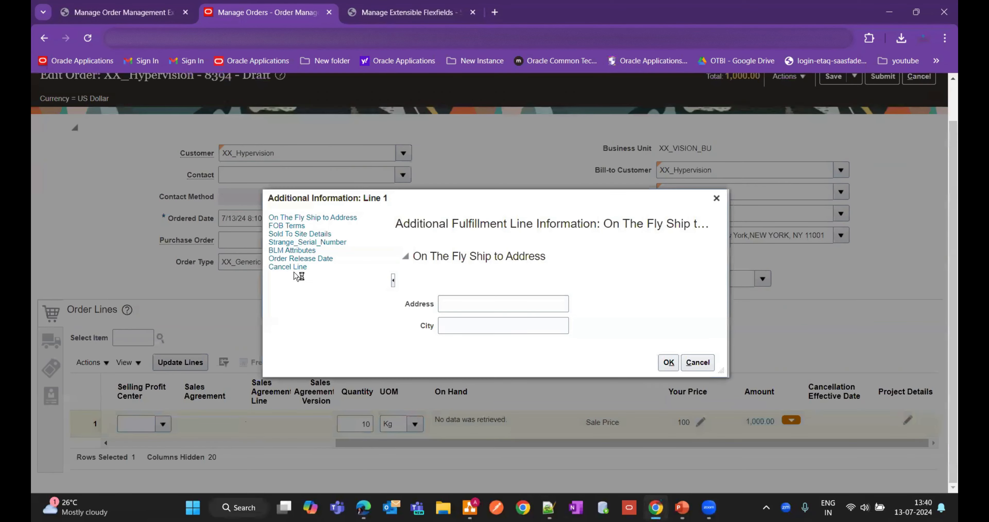
click(275, 278)
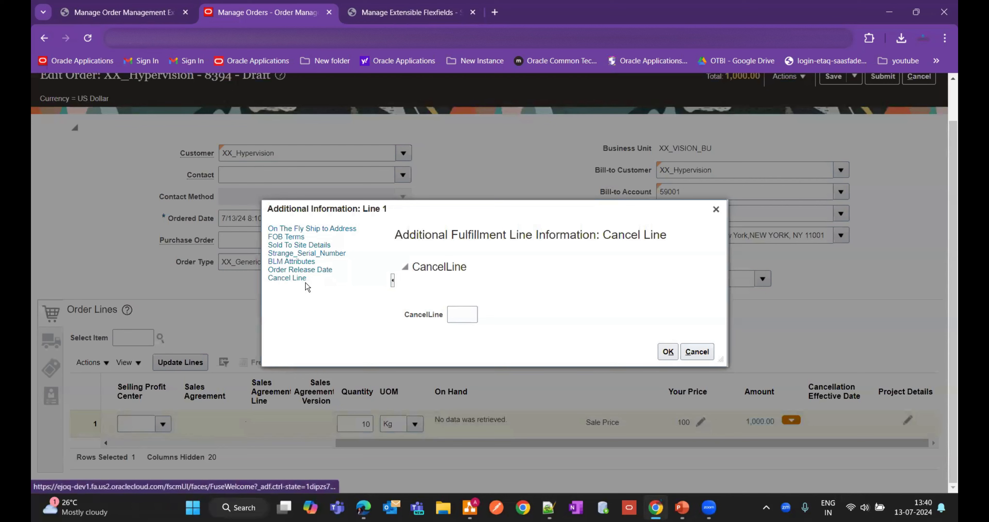
click(464, 315)
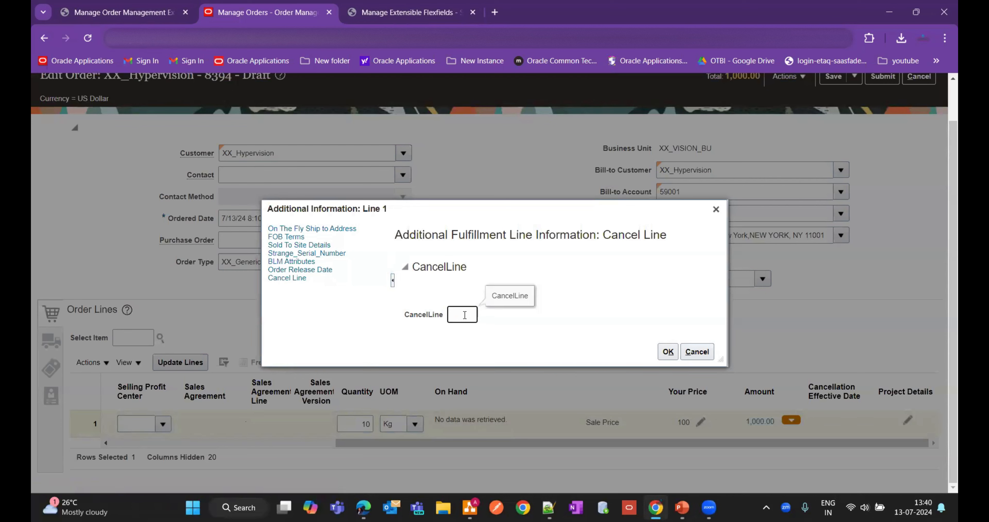
text(N)
key(BackSpace)
click(668, 352)
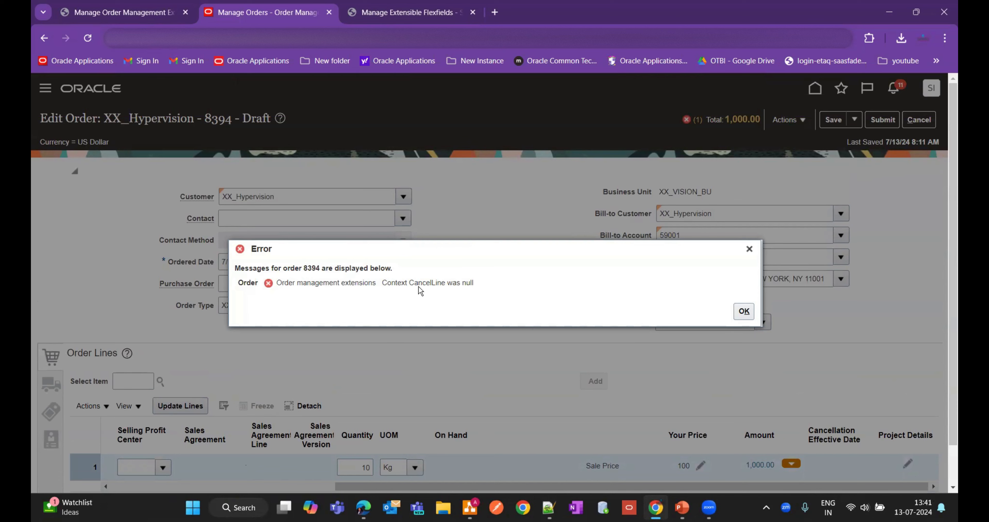
click(743, 311)
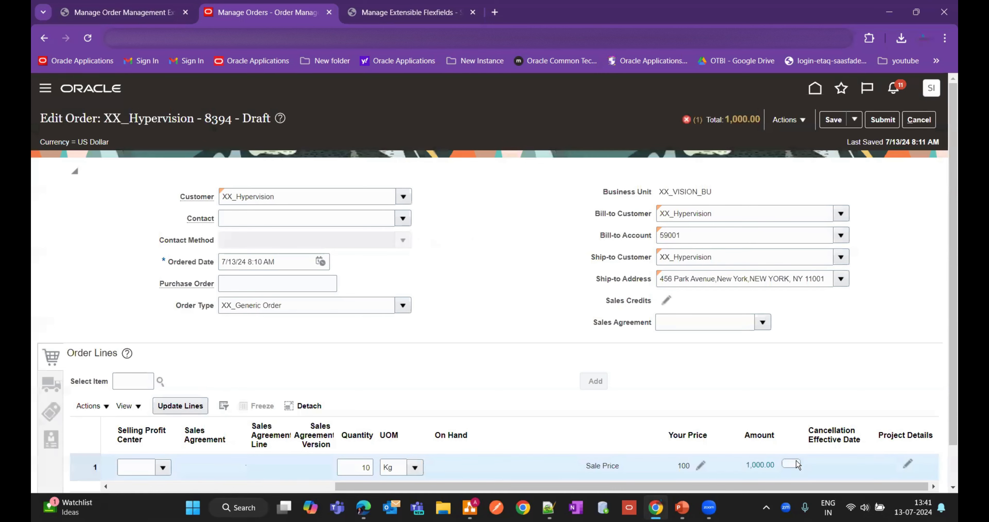
Set CancelLine to N in line 1's Cancel Line additional information and submit the order.
click(794, 464)
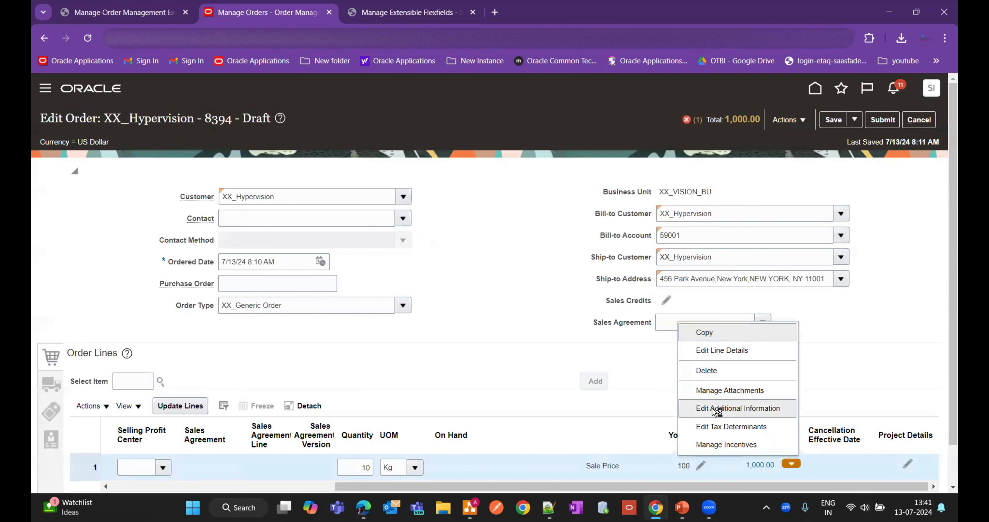
click(715, 409)
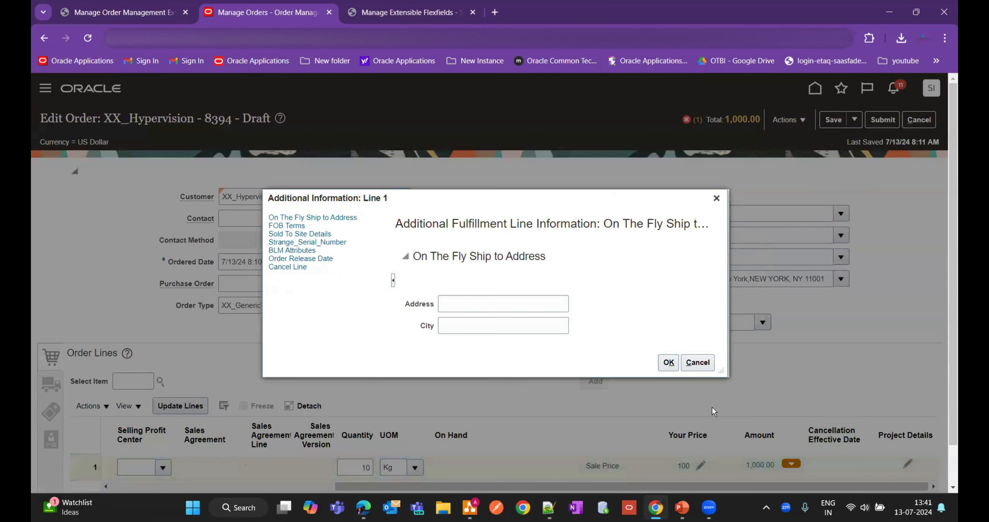
click(288, 267)
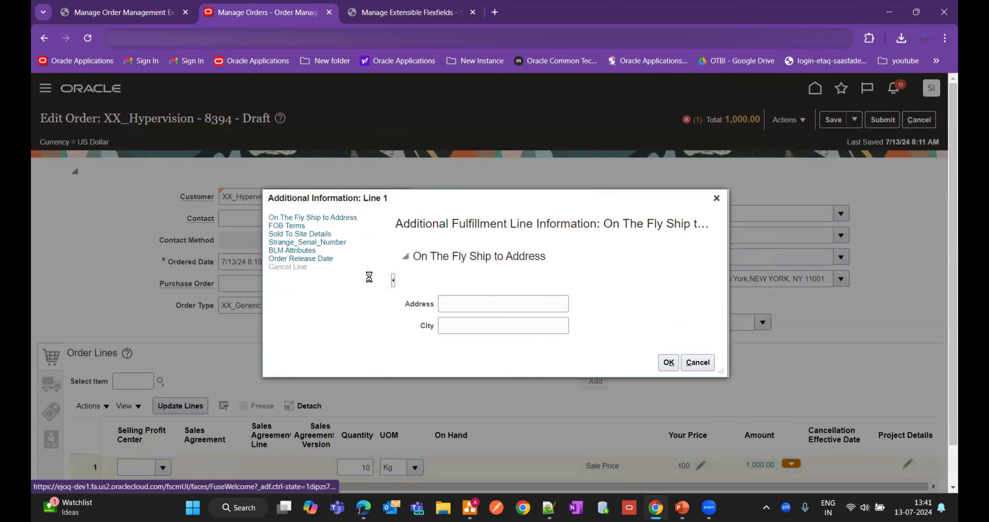
click(464, 313)
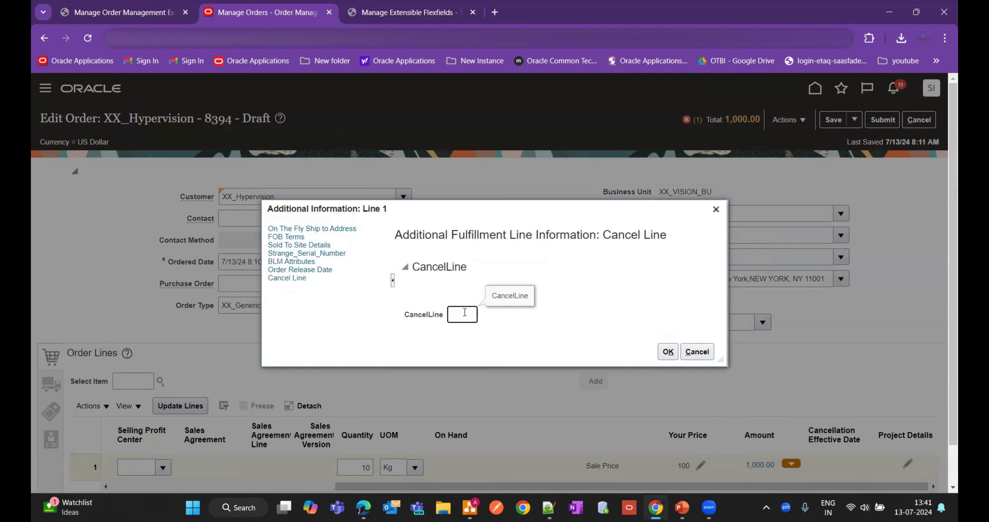
text(N)
click(515, 317)
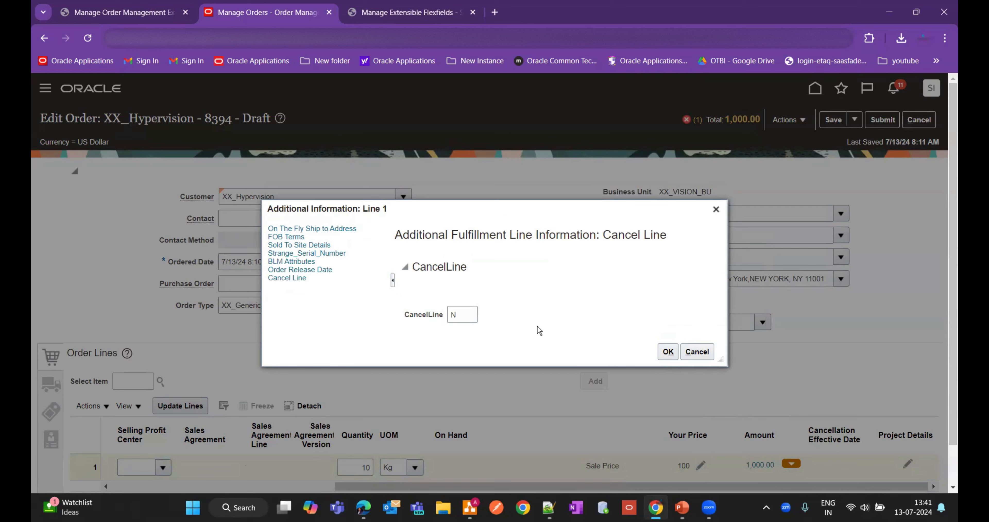
click(669, 352)
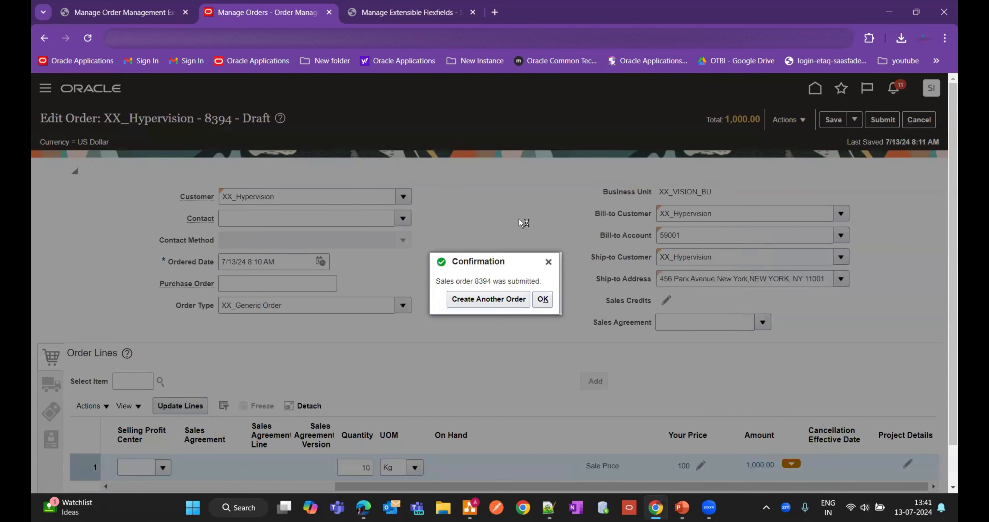
click(542, 299)
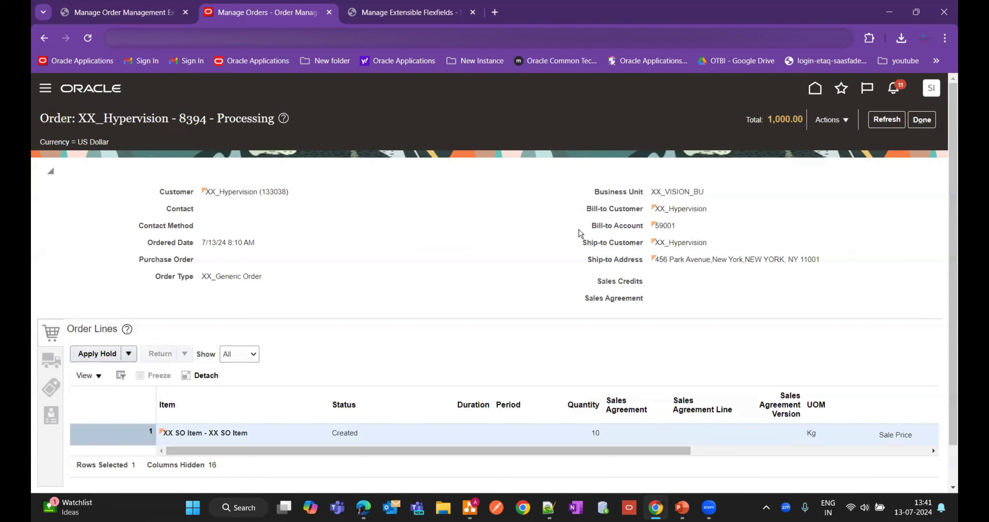
Refresh the submitted order and create a revision of it.
click(887, 119)
click(844, 120)
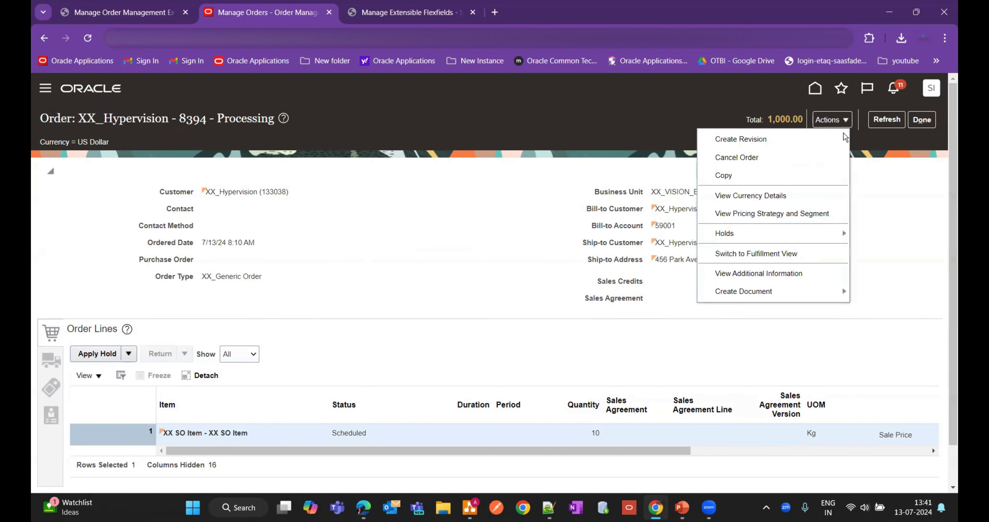
click(876, 125)
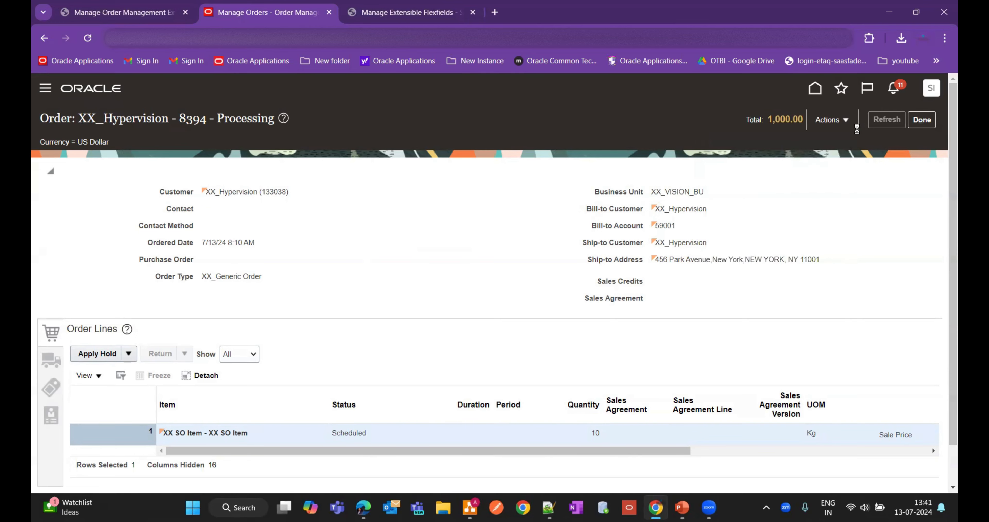
click(844, 120)
click(741, 139)
Change CancelLine to Y in line 1's Cancel Line additional information and submit the order revision.
click(620, 430)
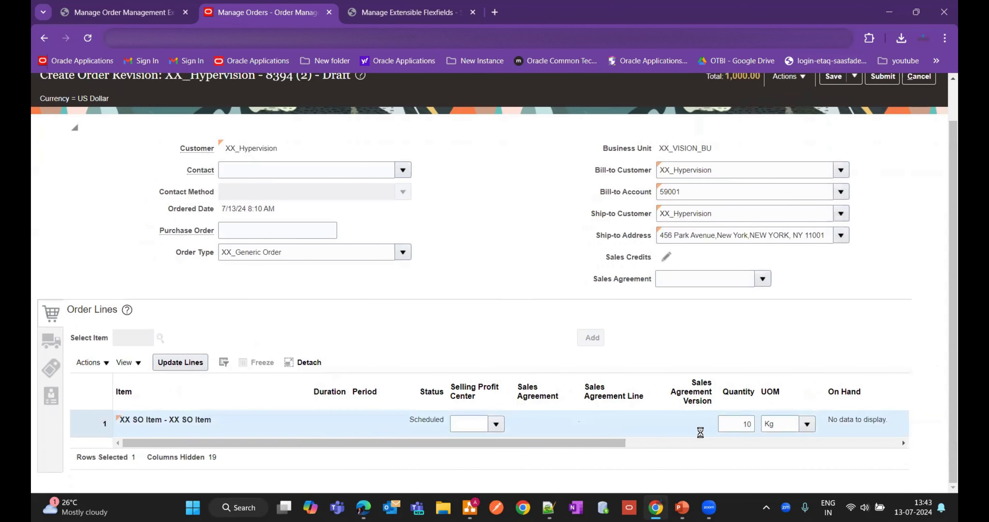
drag(622, 445, 864, 445)
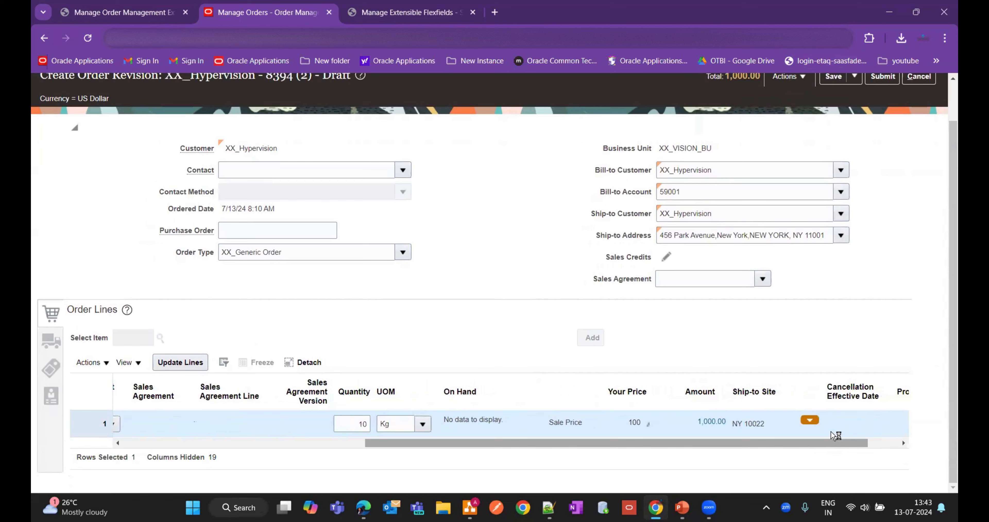
click(810, 420)
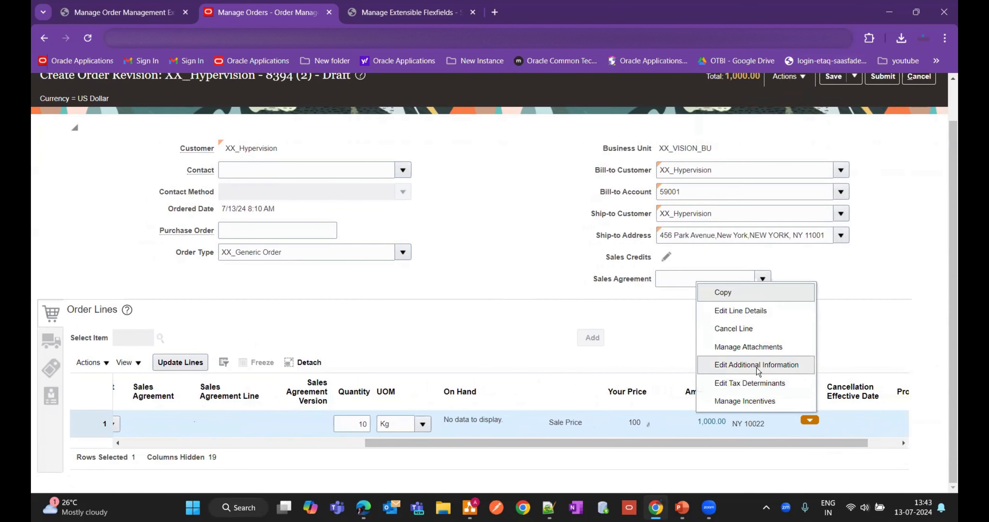
click(756, 366)
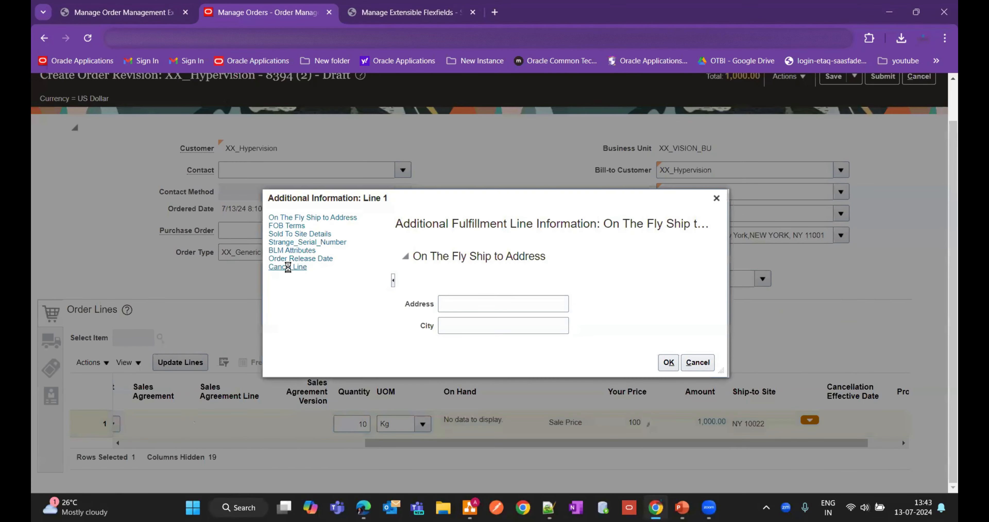
click(315, 277)
double_click(462, 313)
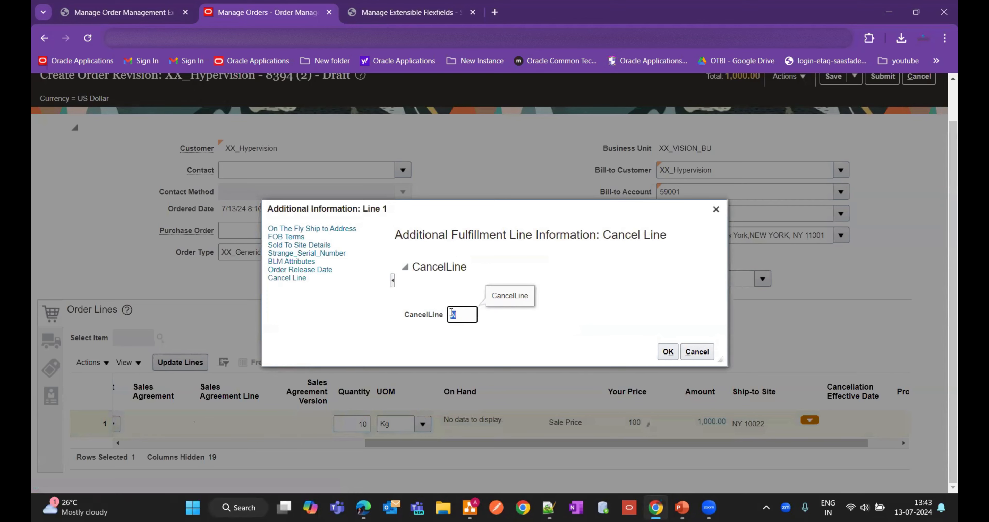
text(Y)
click(560, 324)
click(668, 351)
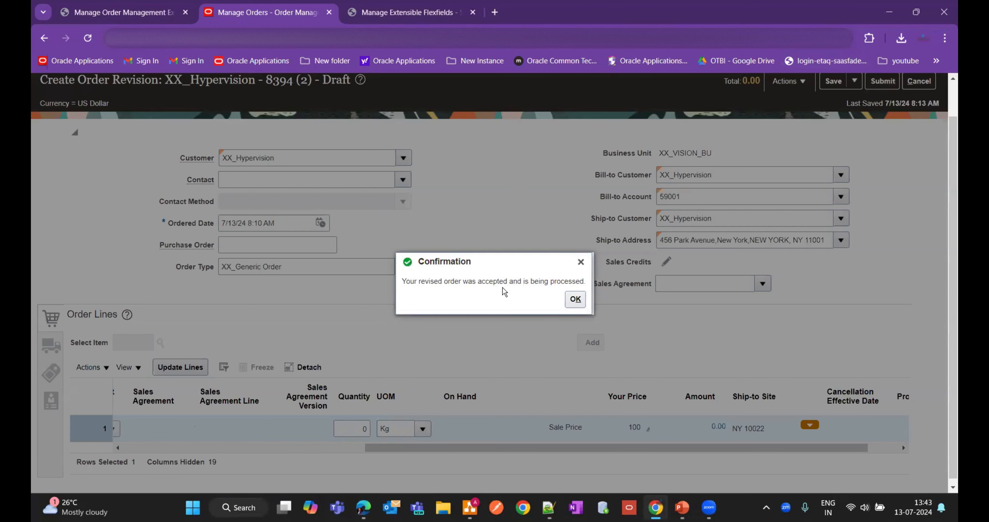
click(575, 299)
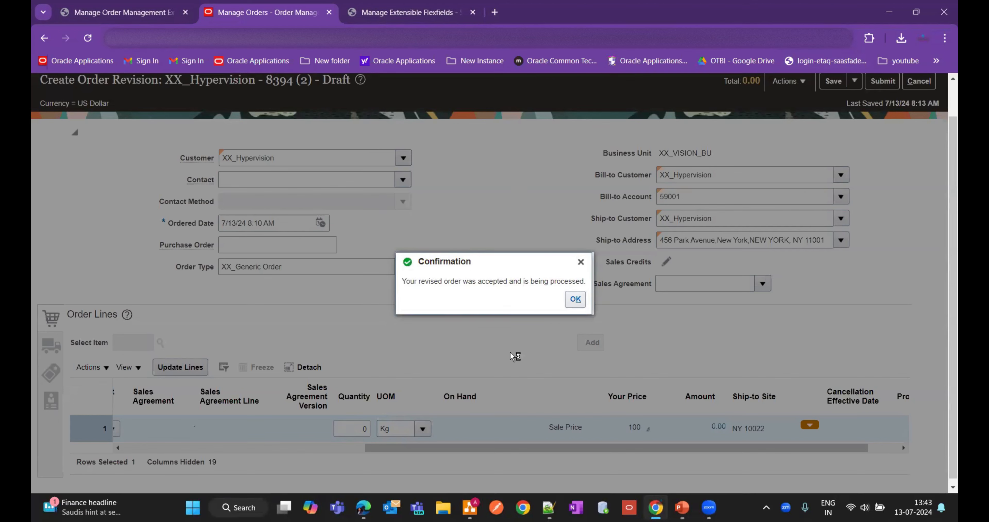
click(575, 299)
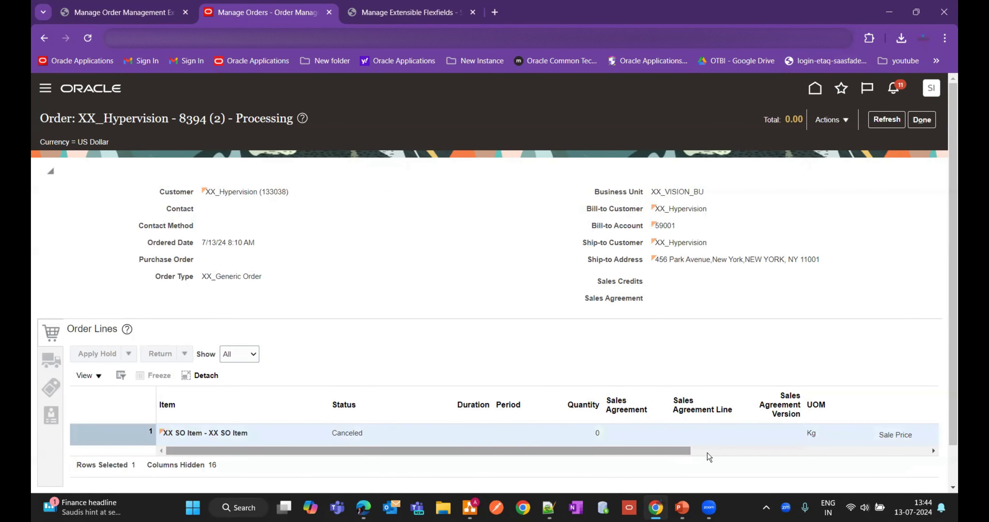
Review the revised order's line across its columns and switch to the PowerPoint presentation.
drag(707, 451, 901, 454)
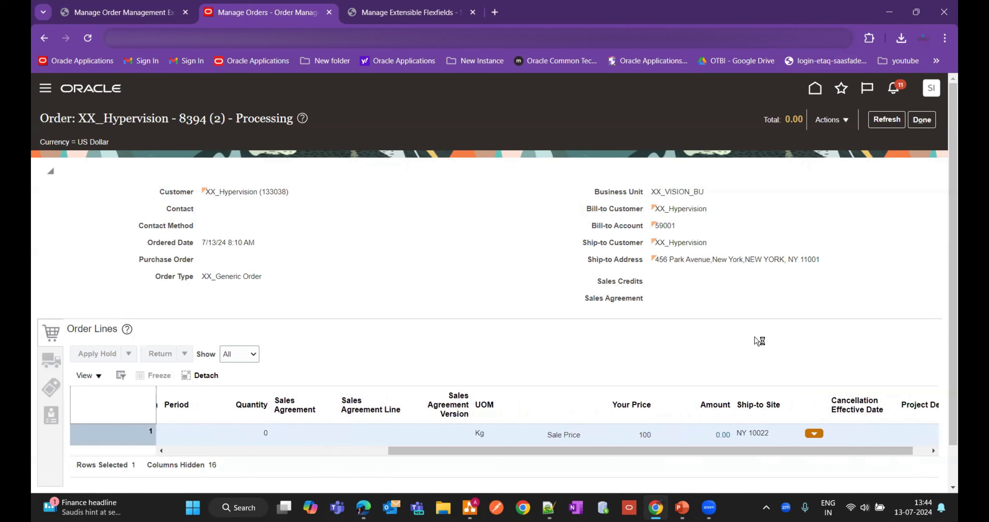
drag(752, 455, 369, 396)
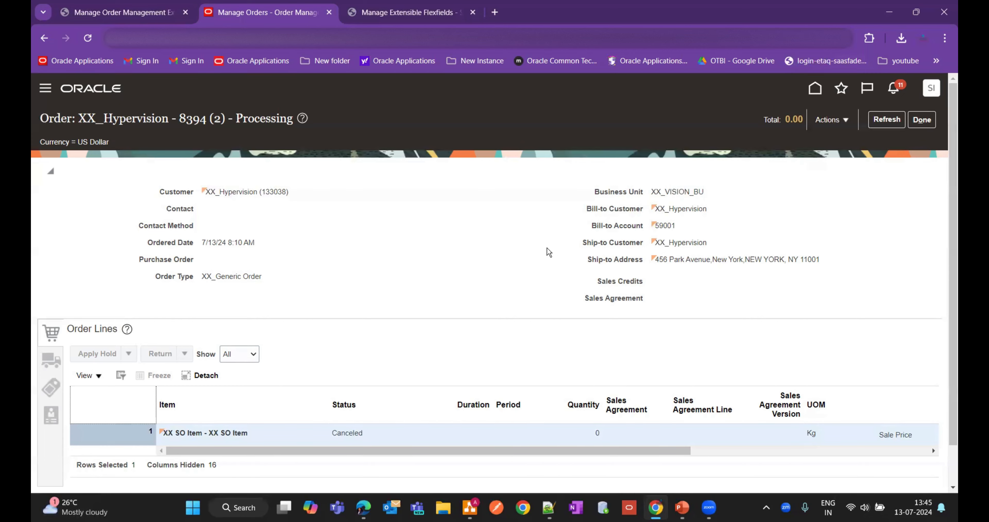
mouse_move(682, 507)
click(678, 389)
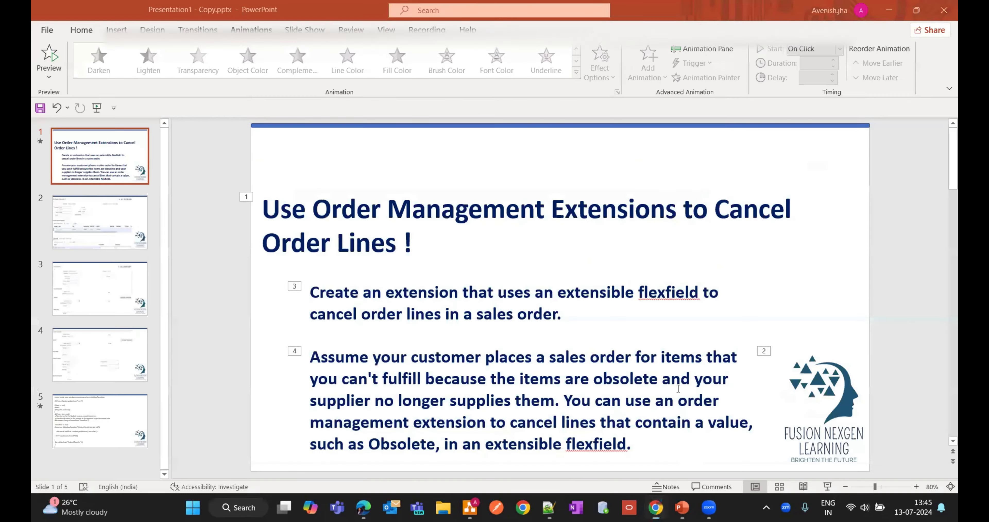